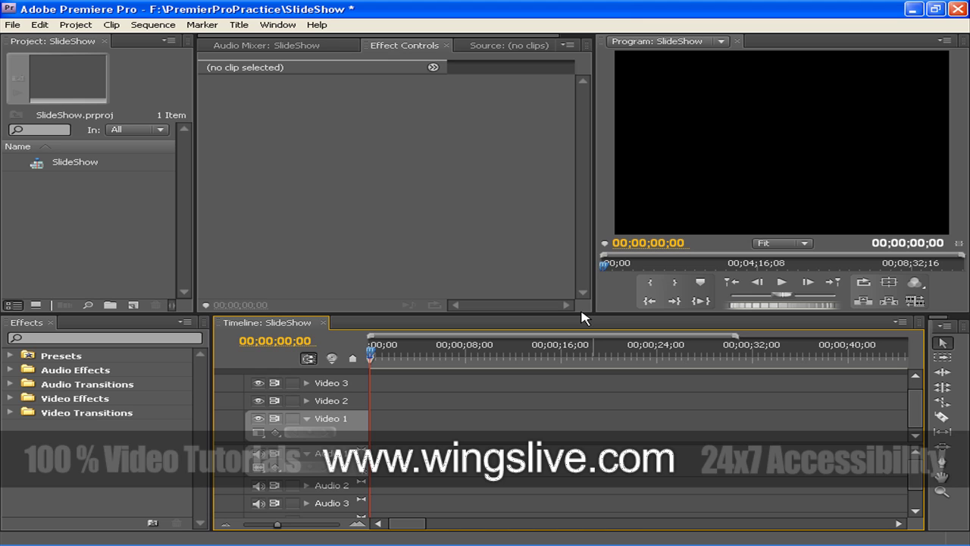
Change the General preferences' Still Image Default Duration from 150 to 9
left_click(40, 25)
mouse_move(72, 295)
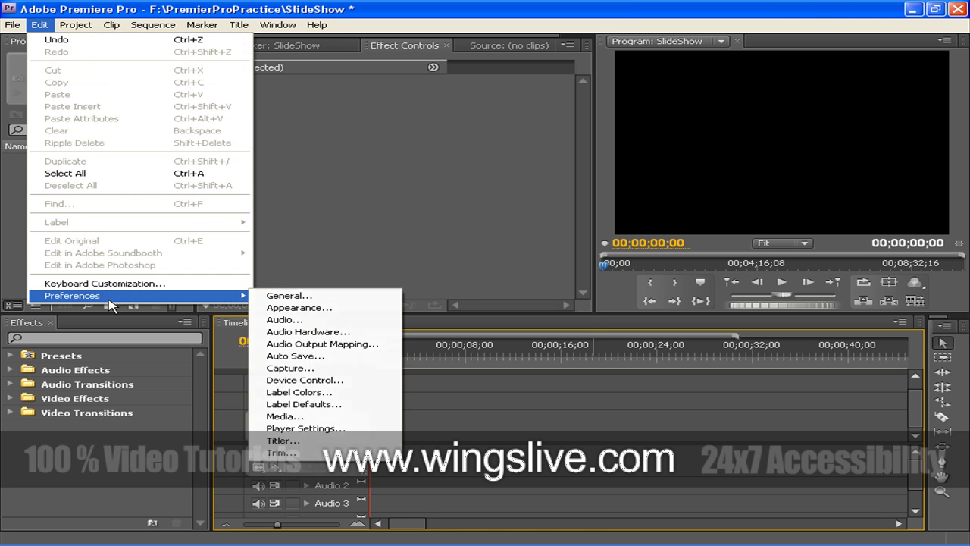
left_click(279, 299)
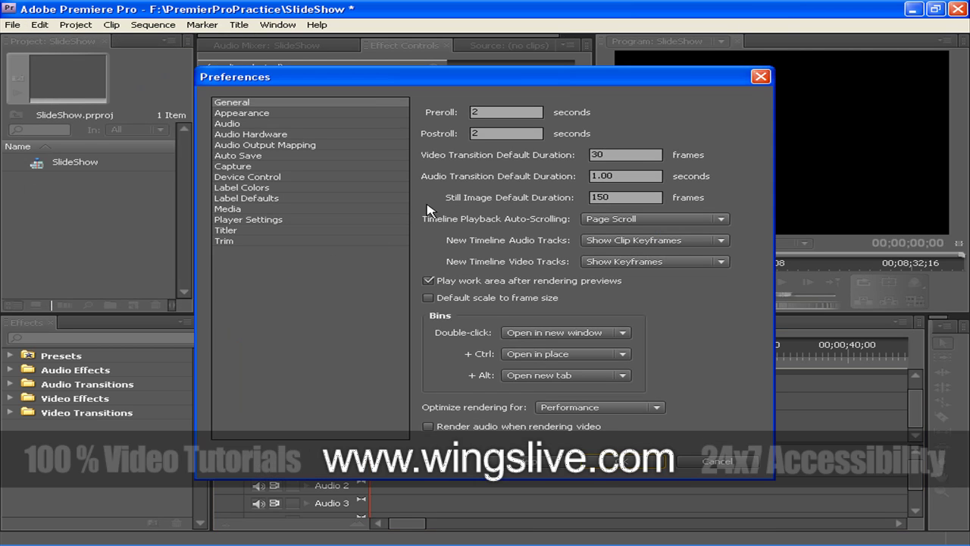
left_click(623, 197)
left_click_drag(624, 197, 540, 203)
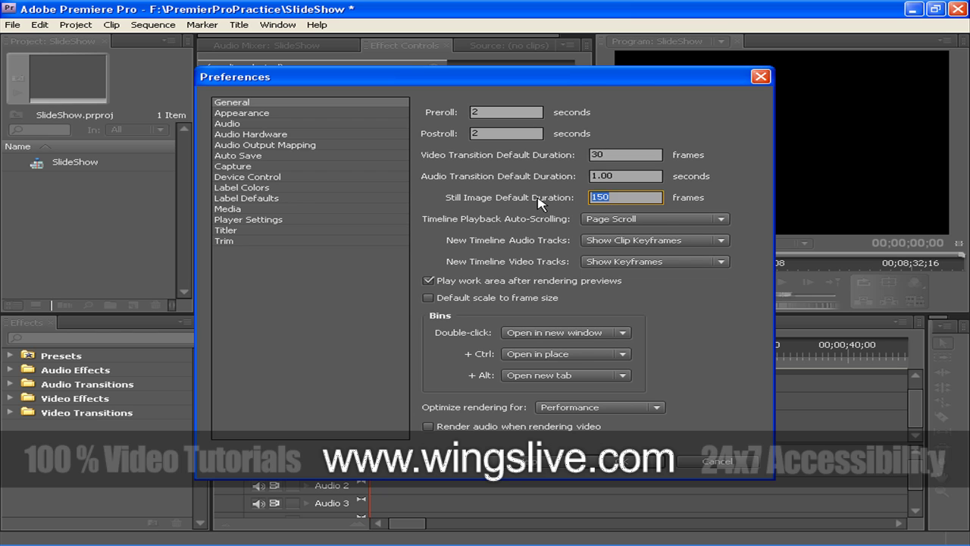
type("90")
key("Return")
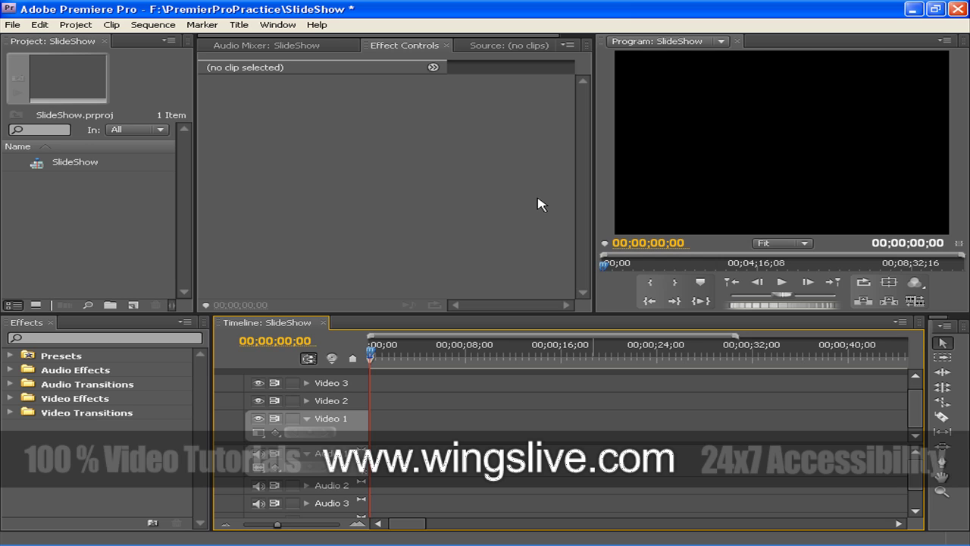
From the import browser, go up to Project Files and import the SlideShowImages folder as a bin
double_click(115, 238)
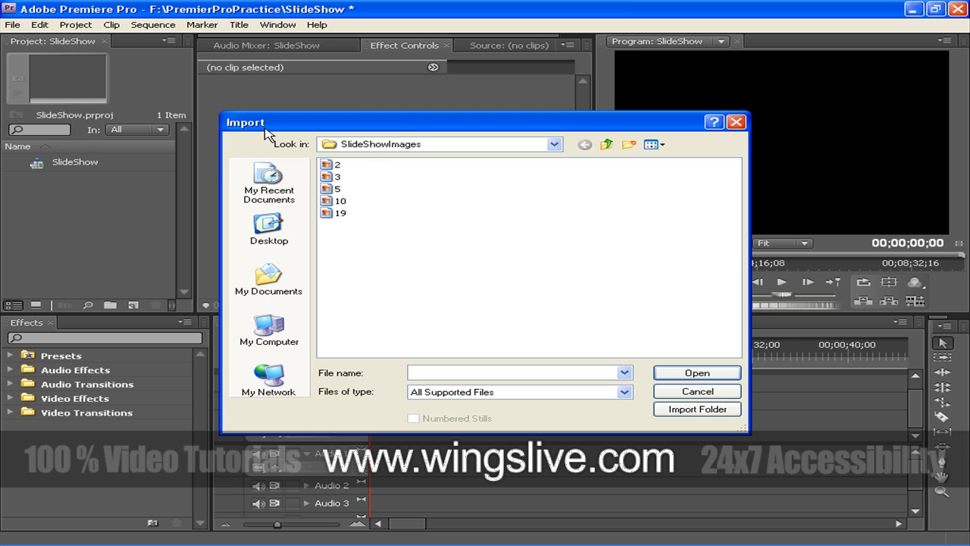
left_click(336, 164)
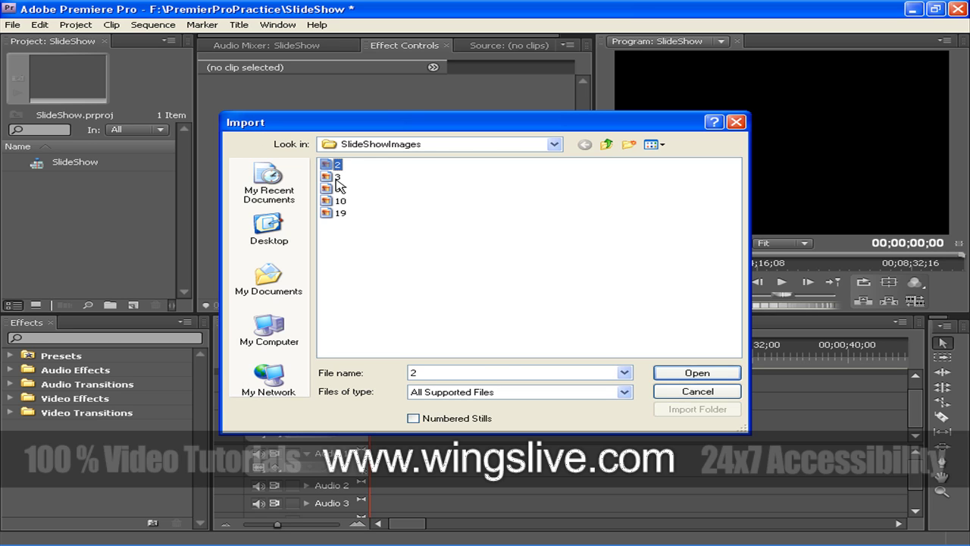
left_click(337, 176, "ctrl")
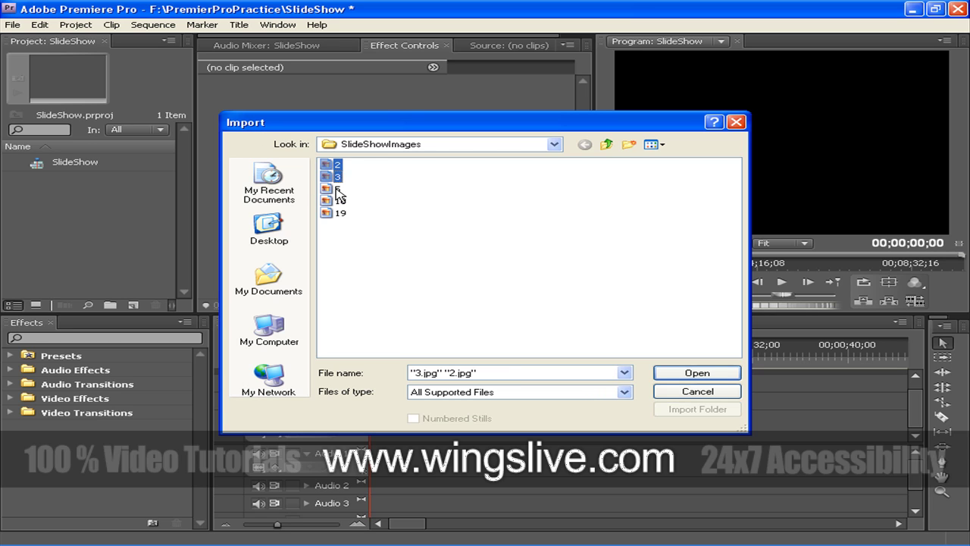
left_click(436, 209)
left_click(608, 145)
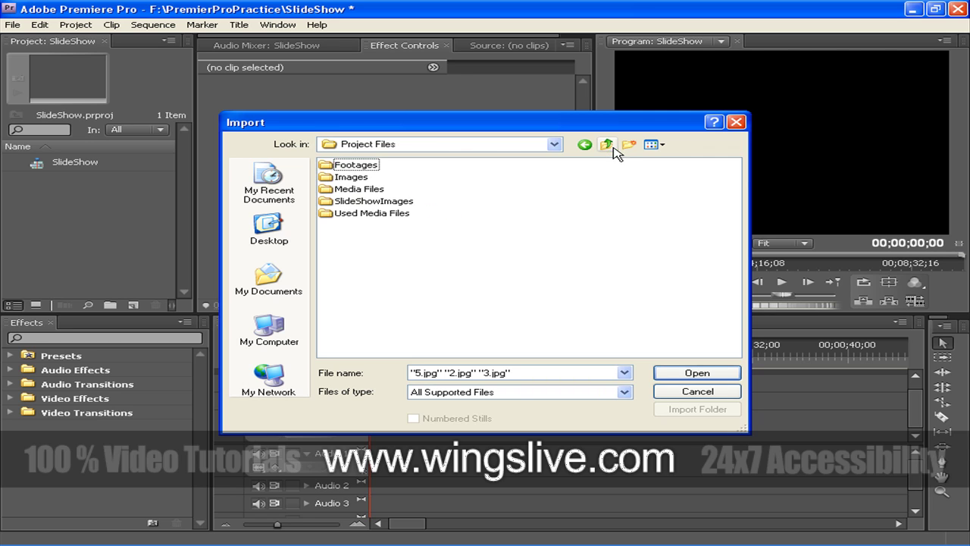
left_click(413, 202)
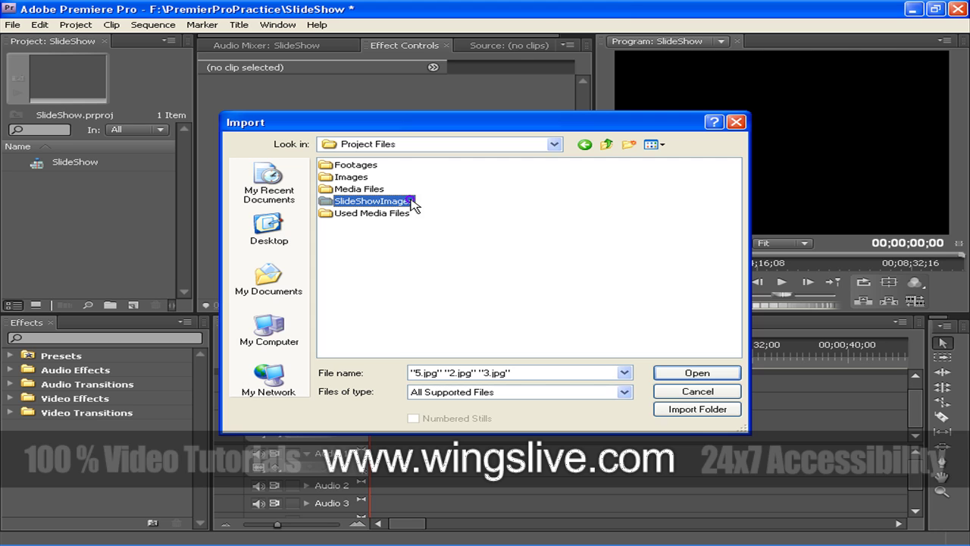
left_click(693, 410)
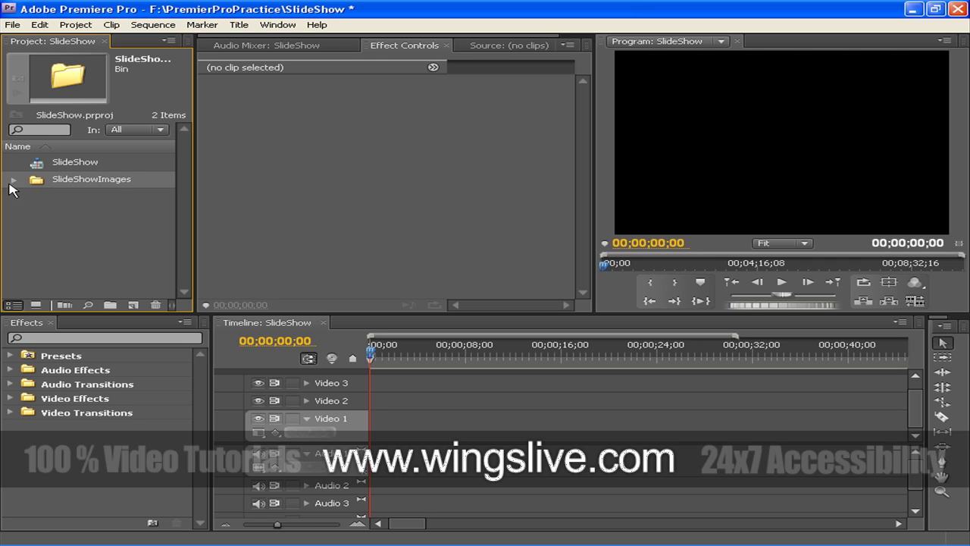
Review Automate to Sequence ordering options, cancel it, and switch the Project panel to Icon View
left_click(72, 307)
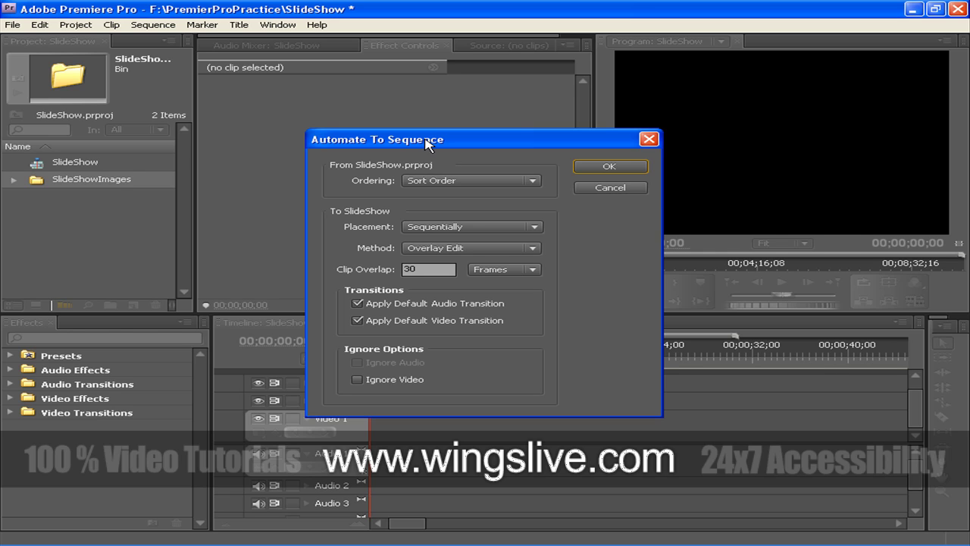
left_click(439, 182)
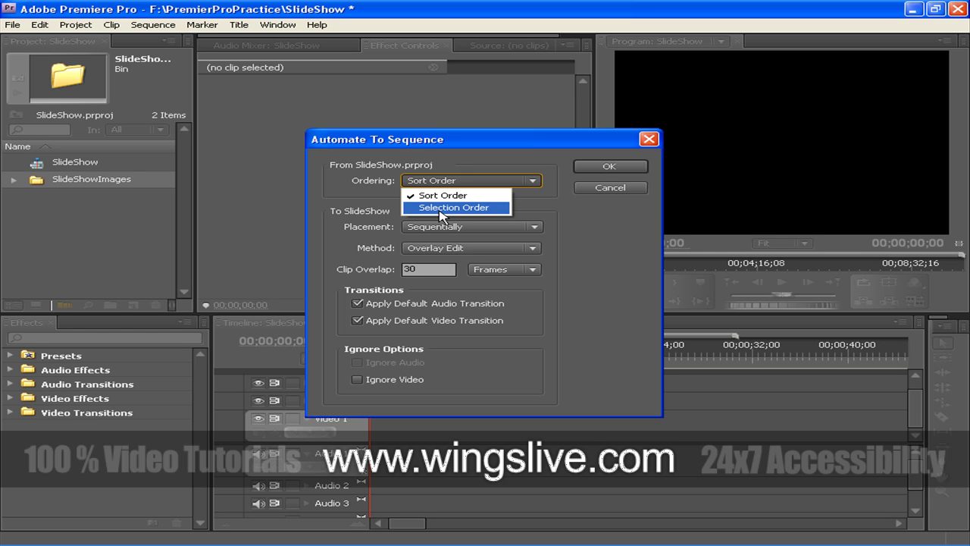
left_click(523, 209)
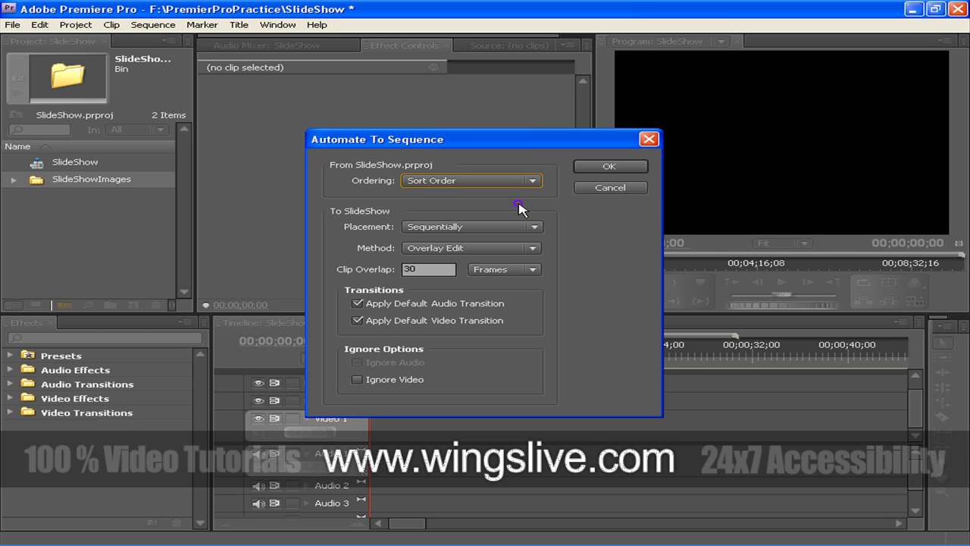
left_click(602, 191)
left_click(36, 305)
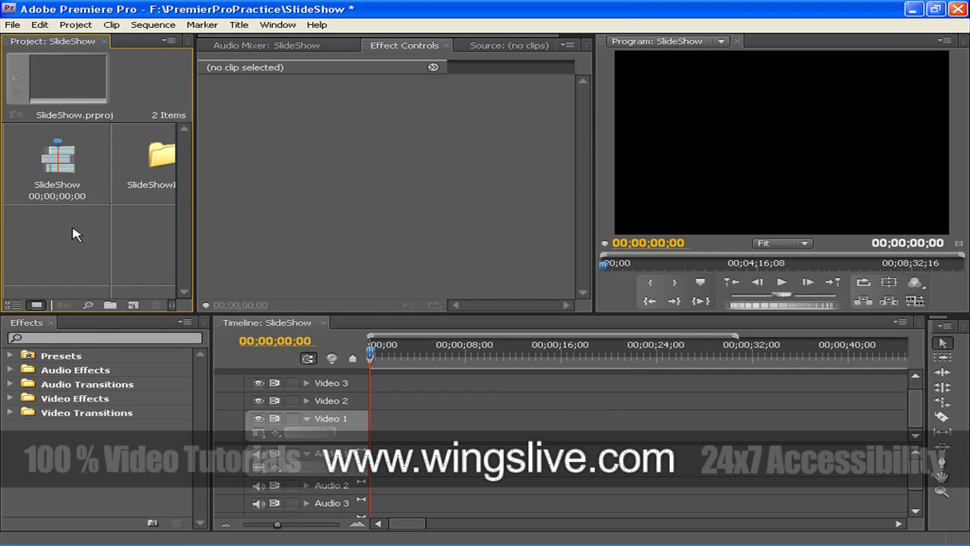
Open the SlideShowImages bin in its own window and drag 5.jpg, 3.jpg and 2.jpg into new spots
double_click(159, 160)
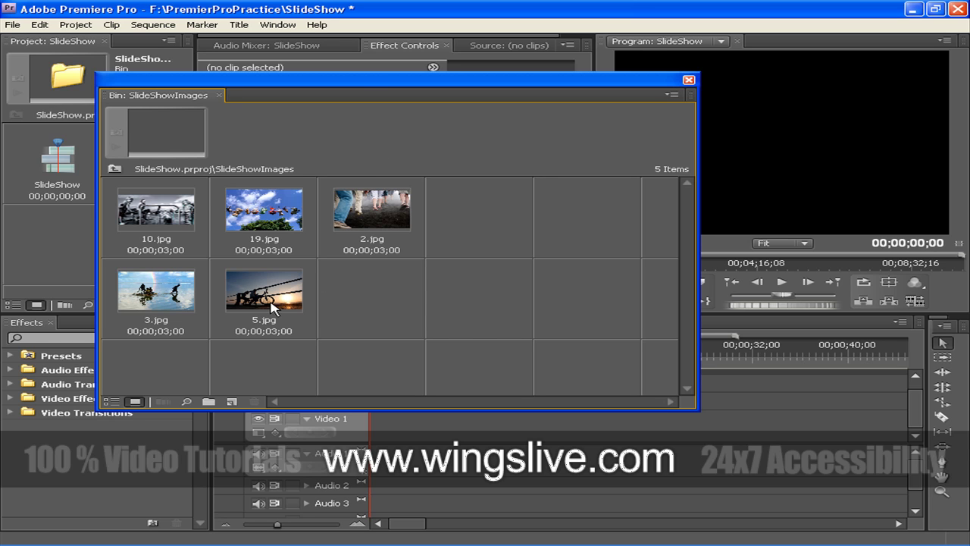
left_click_drag(272, 305, 348, 307)
left_click_drag(152, 307, 151, 354)
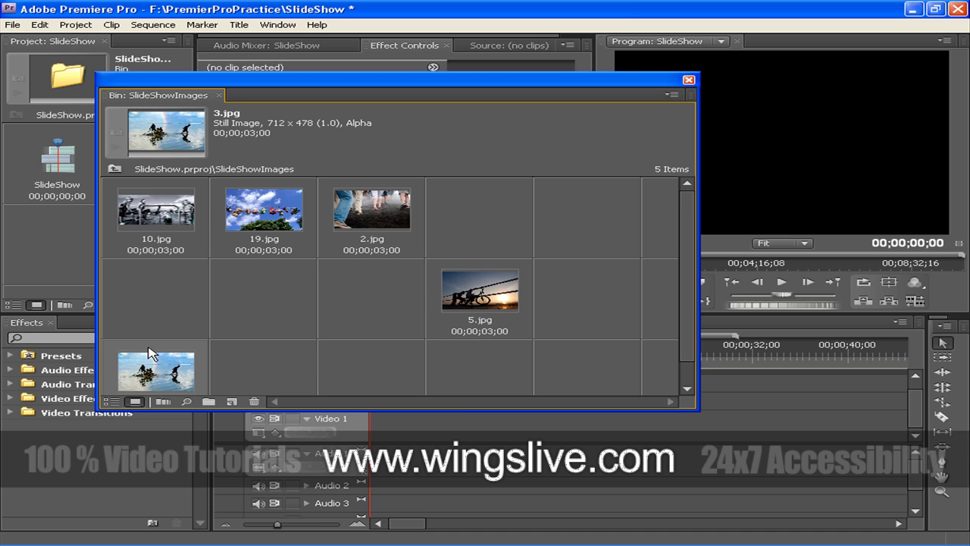
left_click_drag(359, 230, 287, 302)
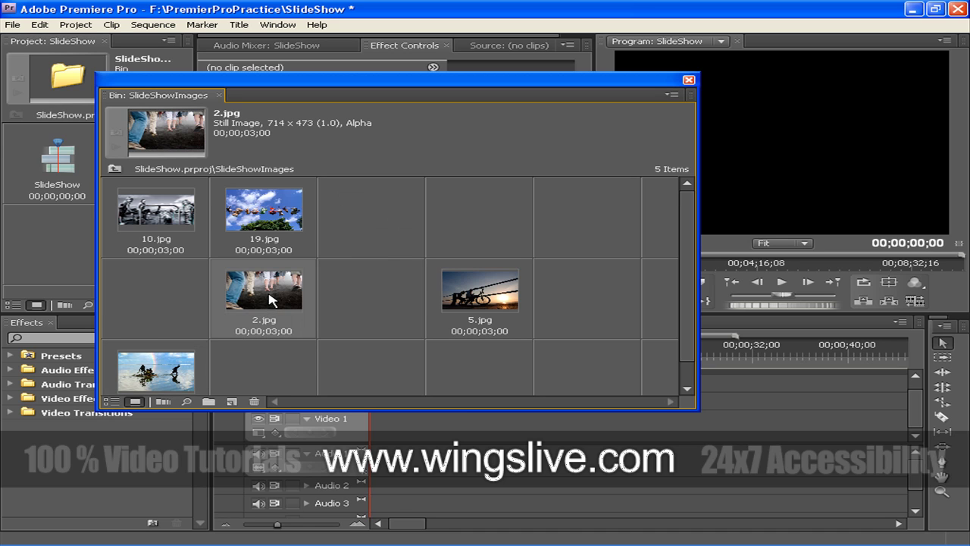
Cancel Automate to Sequence, then use the bin menu's Clean Up to line thumbnails in one row
left_click(163, 404)
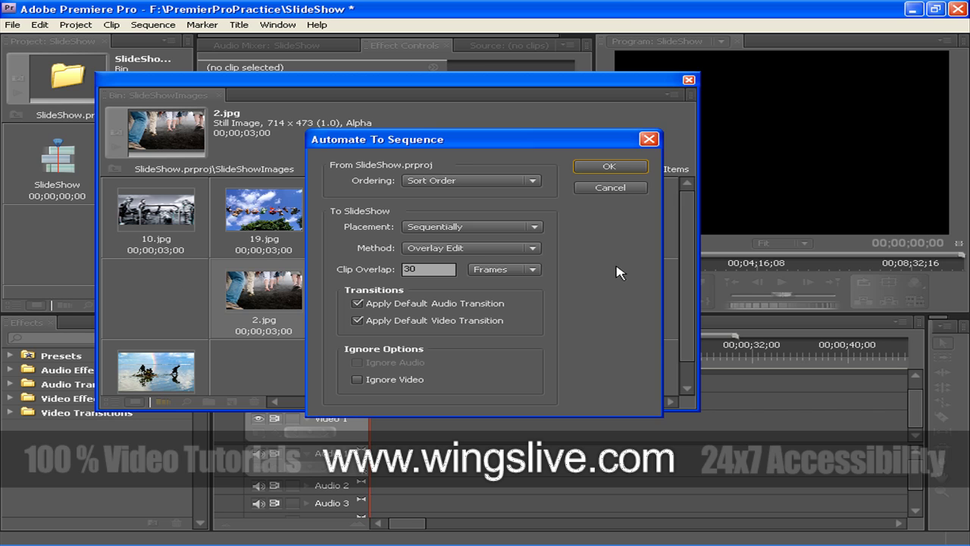
left_click(642, 189)
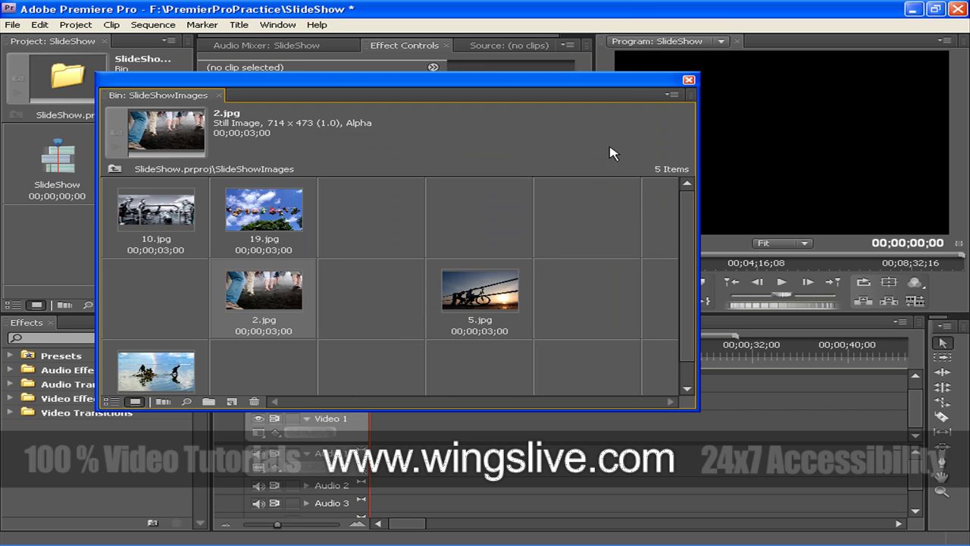
left_click(672, 97)
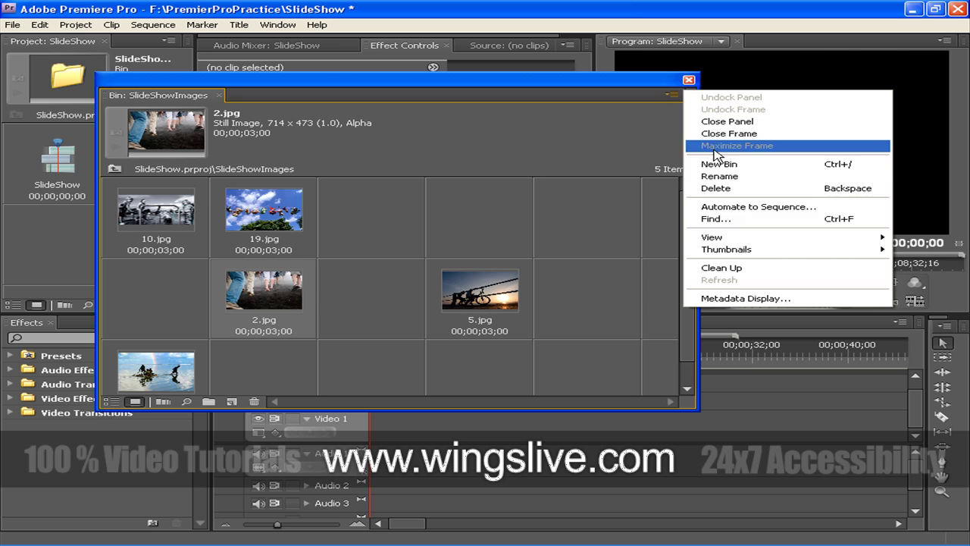
left_click(734, 268)
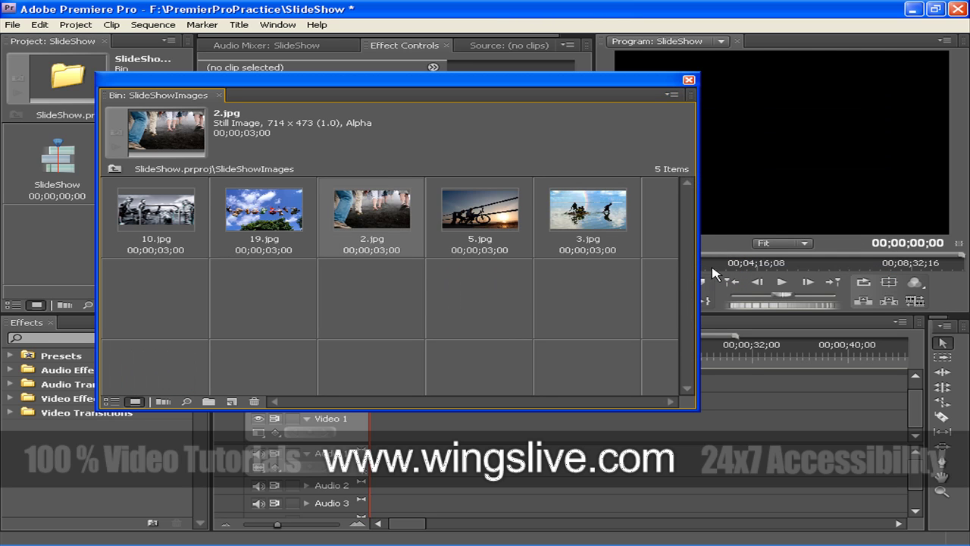
Automate the five bin images to SlideShow: sort order, sequential, 30-frame overlap, default transitions
left_click(165, 402)
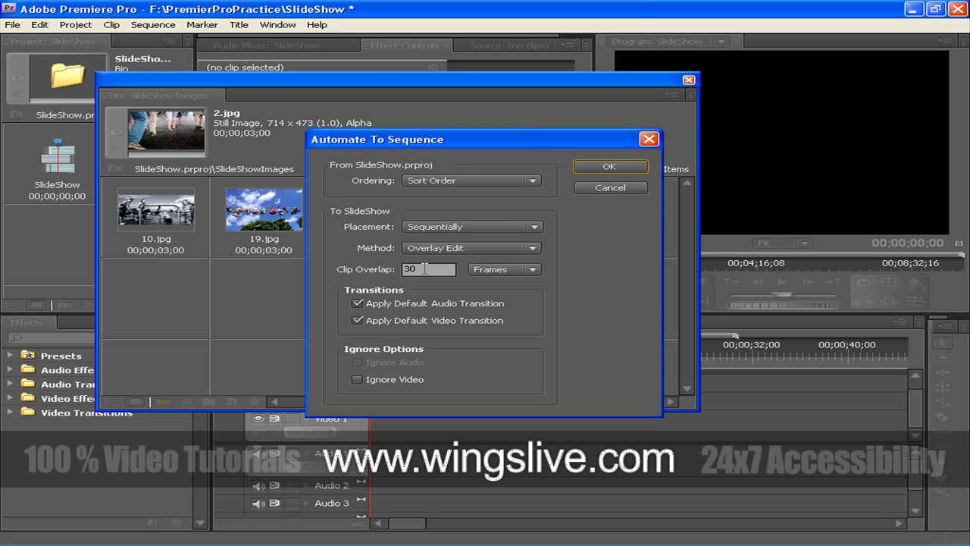
left_click(606, 167)
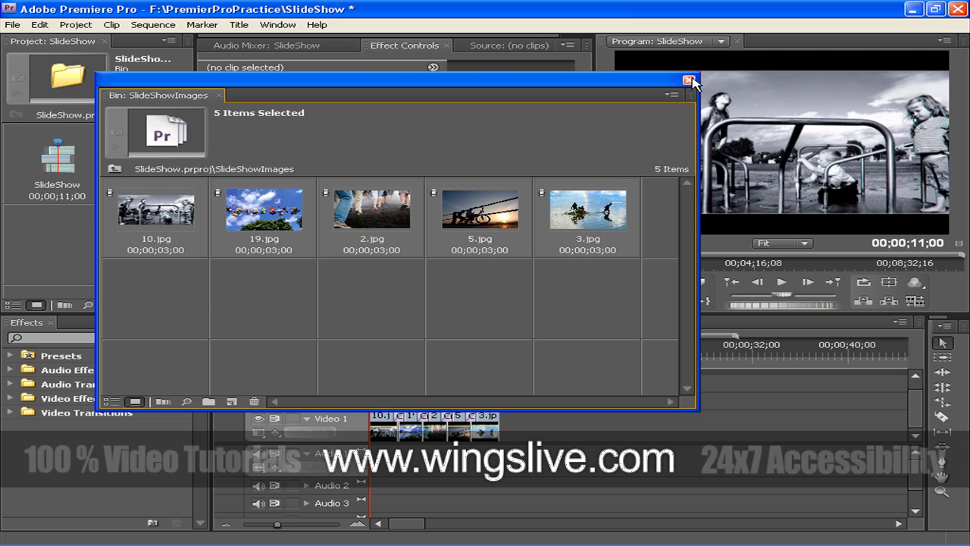
Close the floating image bin and zoom the timeline in to widen the Video 1 clips
left_click(688, 80)
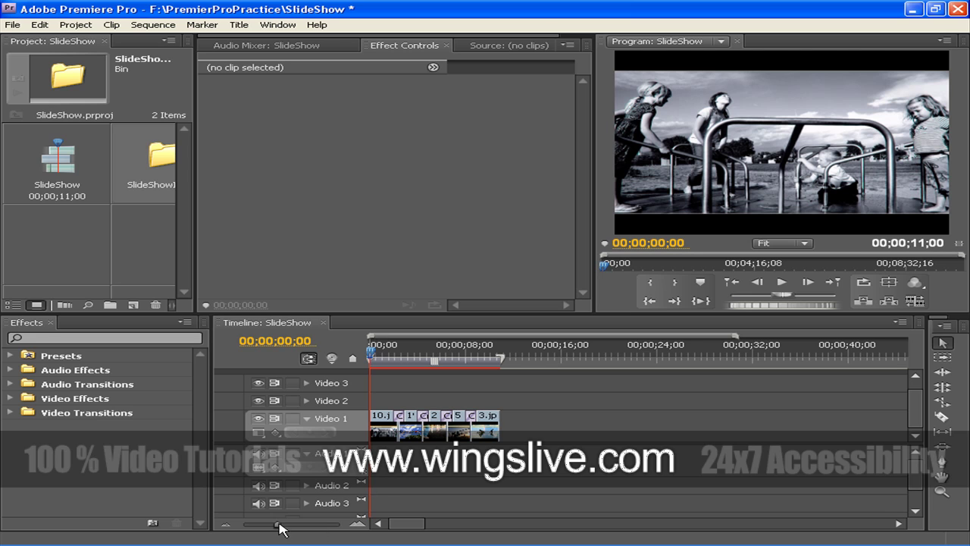
left_click_drag(278, 524, 292, 525)
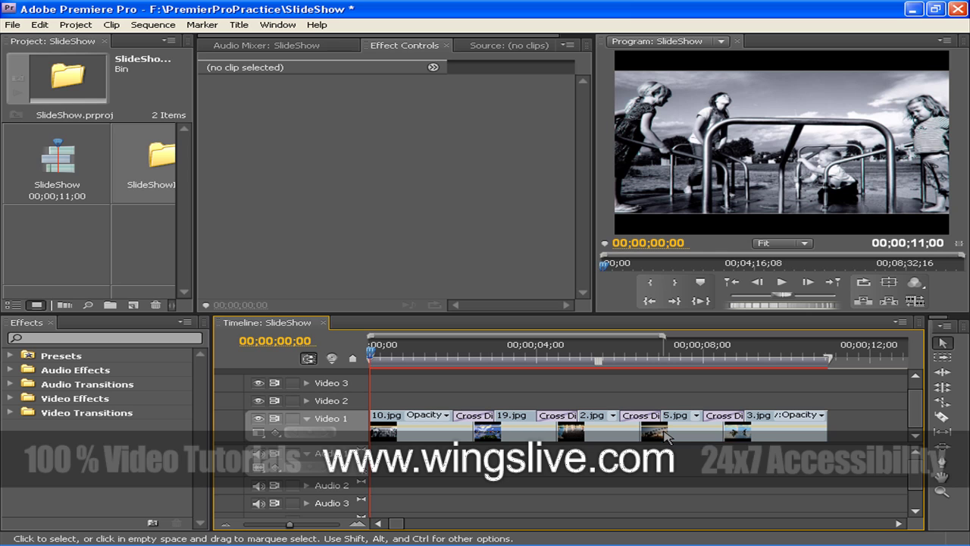
mouse_move(665, 434)
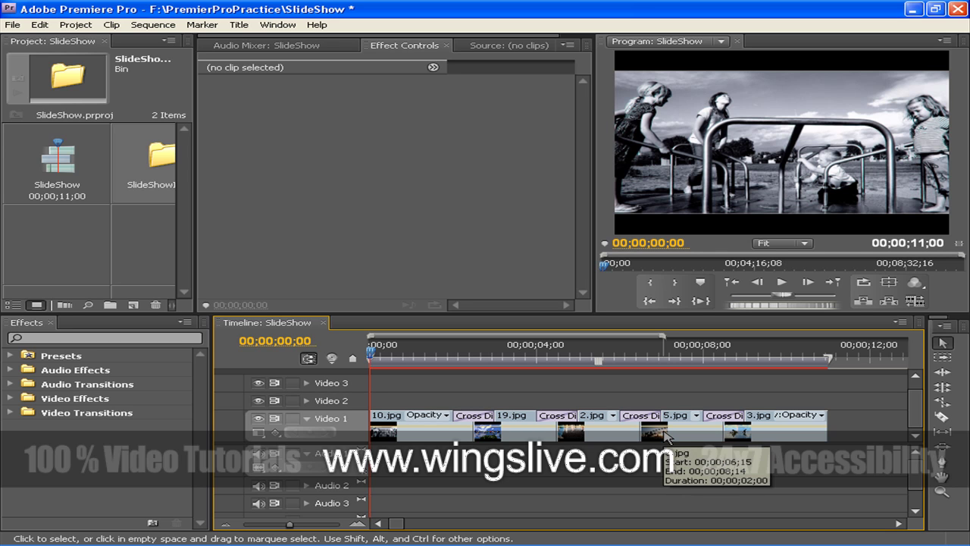
Select the first Cross Dissolve and find it under Video Transitions > Dissolve in Effects
left_click(475, 421)
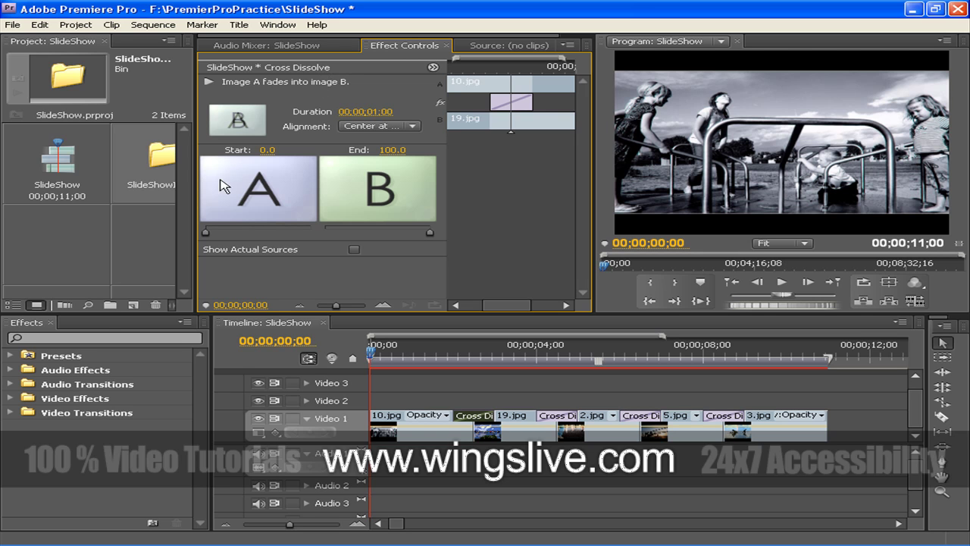
left_click(10, 413)
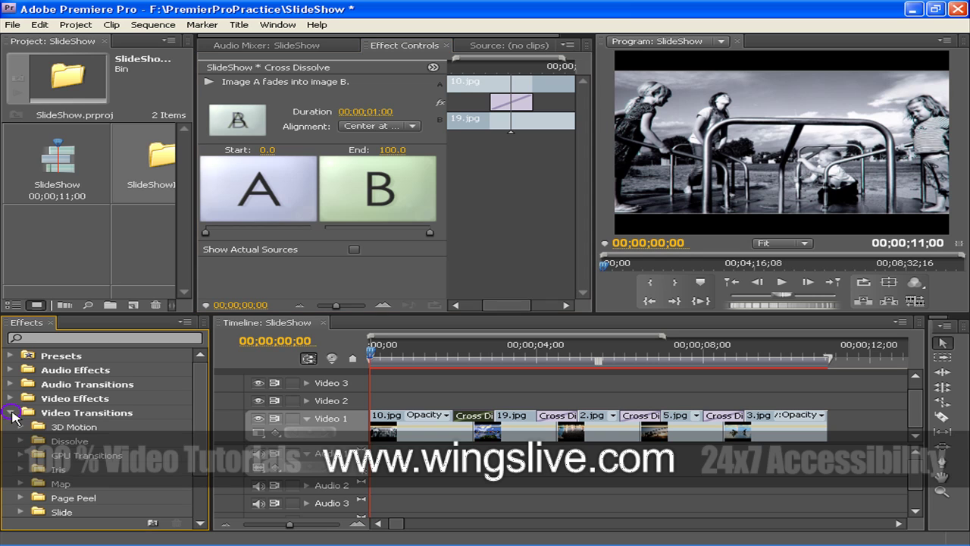
left_click(20, 441)
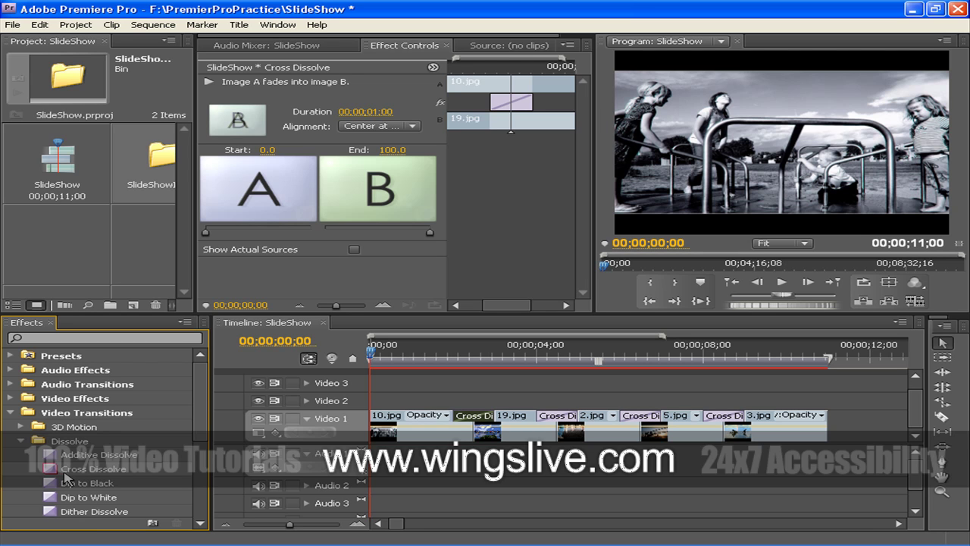
left_click(70, 512)
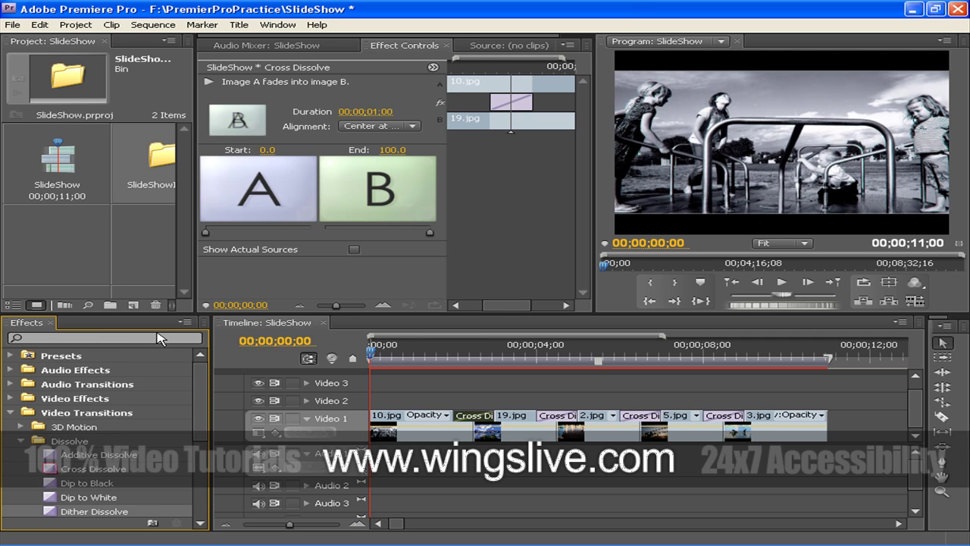
Check the Effects panel menu's default transition option, then play the sequence from the start
left_click(190, 324)
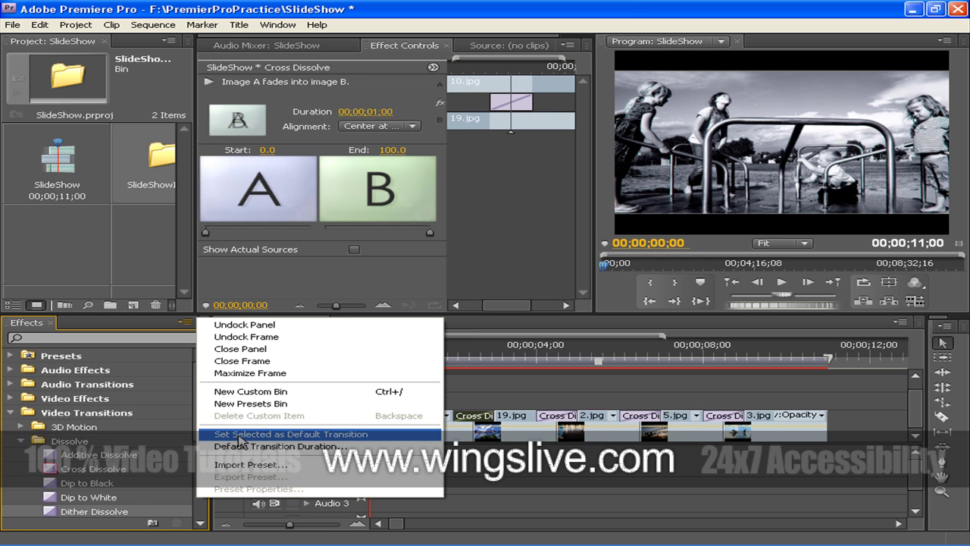
left_click(159, 471)
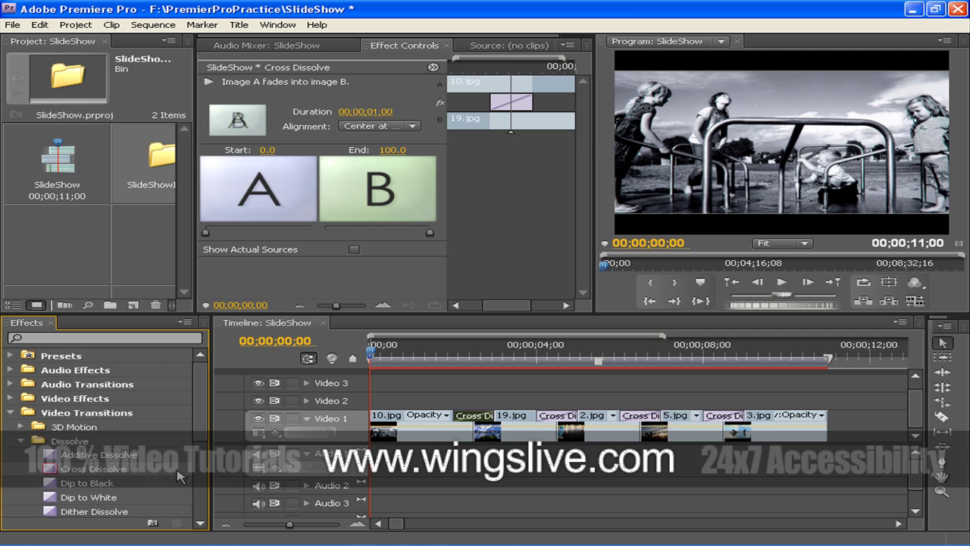
key("space")
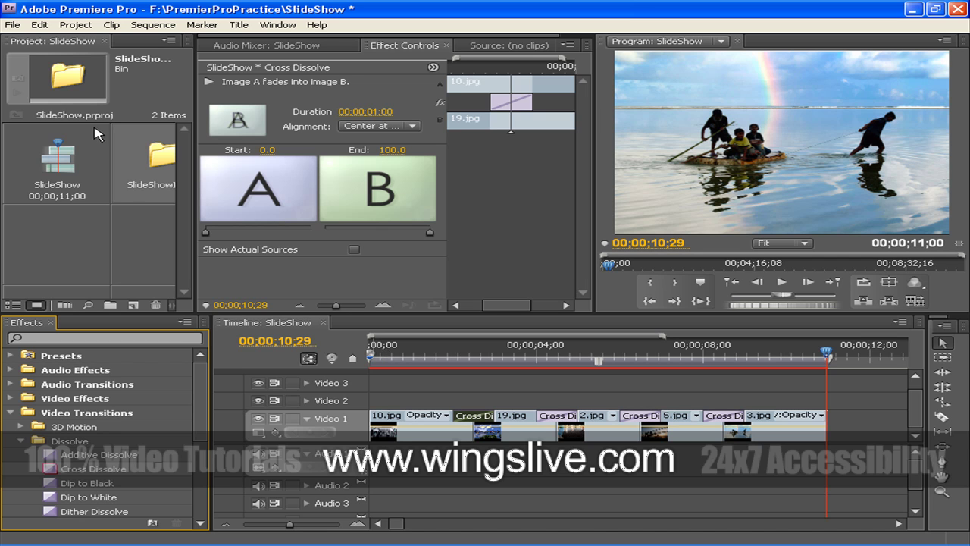
Once playback reaches the end, open the Edit menu toward the program preferences
left_click(38, 25)
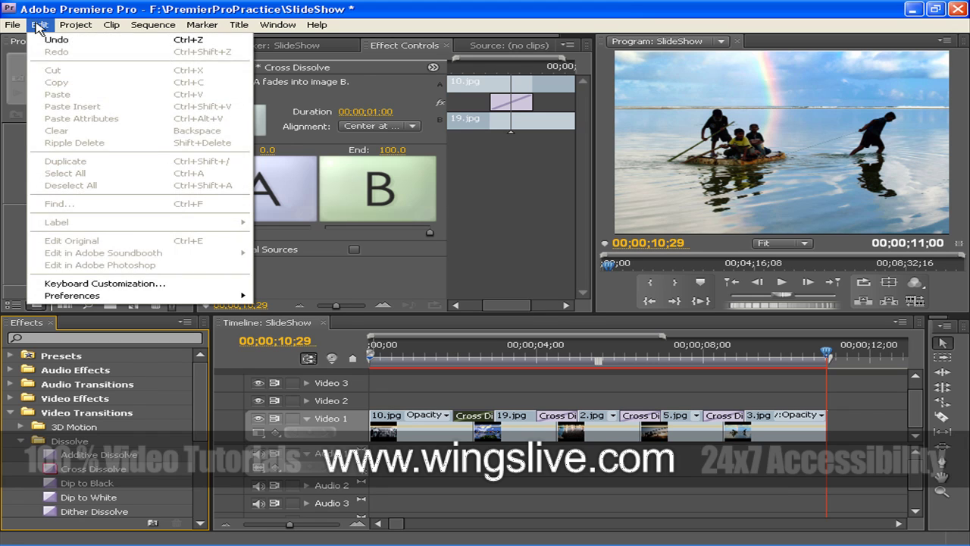
mouse_move(72, 295)
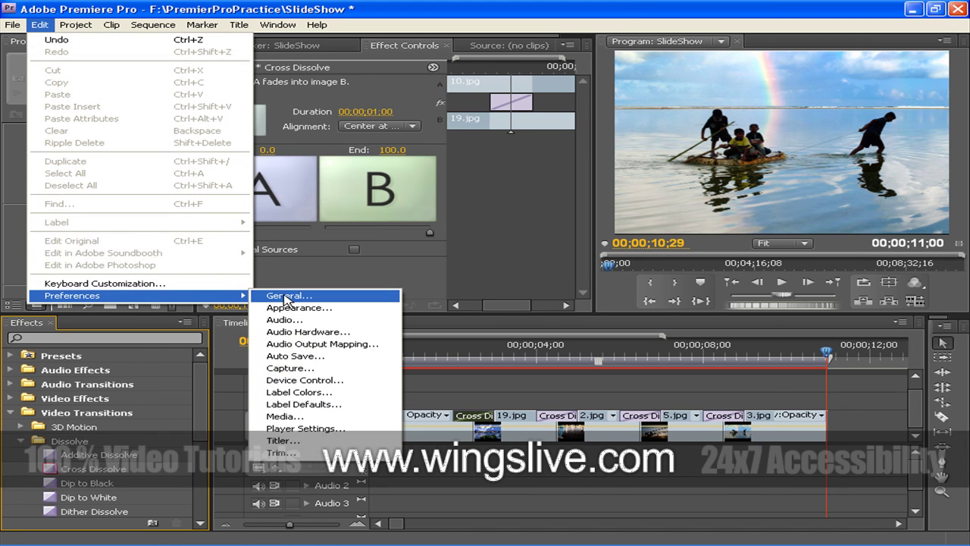
Enable 'Default scale to frame size' in General preferences and confirm with OK
left_click(286, 296)
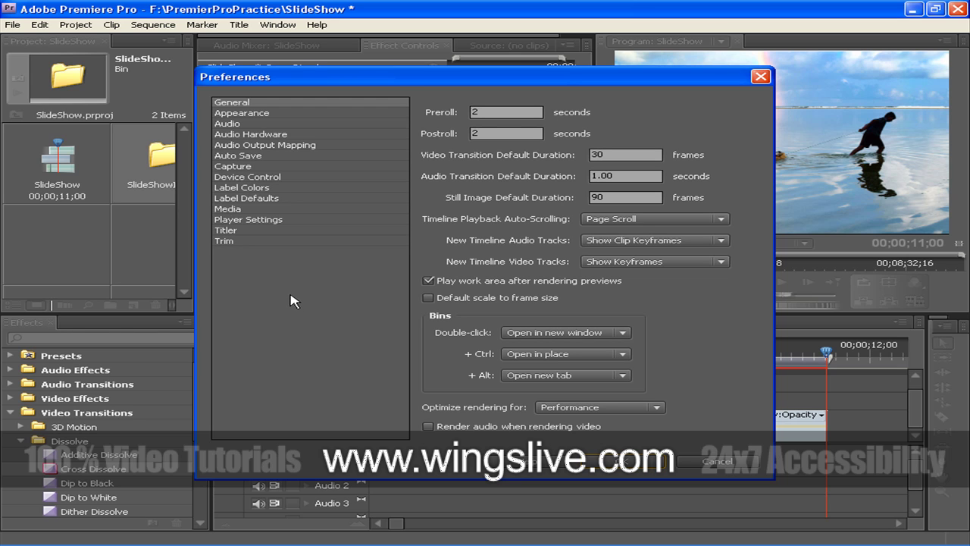
left_click(428, 298)
left_click(614, 464)
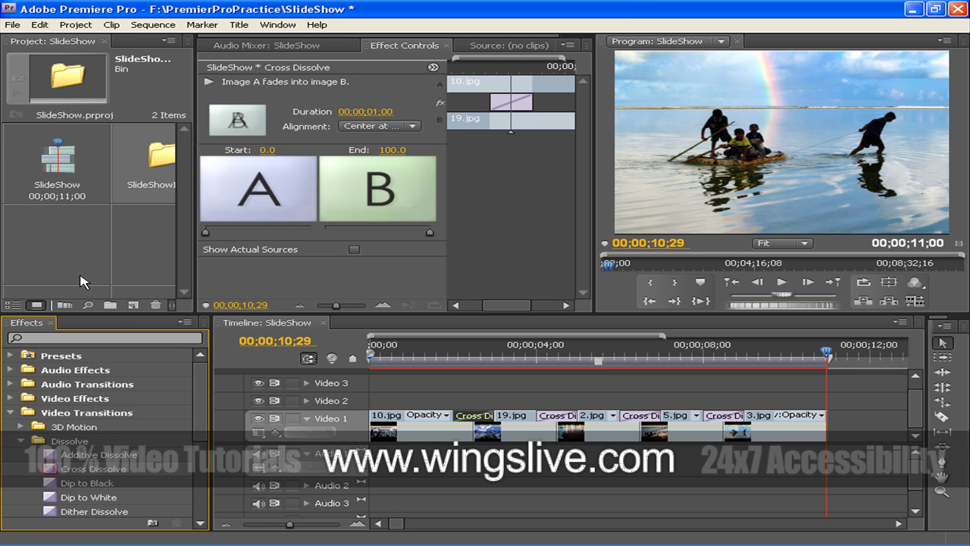
Delete the SlideShowImages bin from List View, then select all five images in the import dialog
left_click(15, 304)
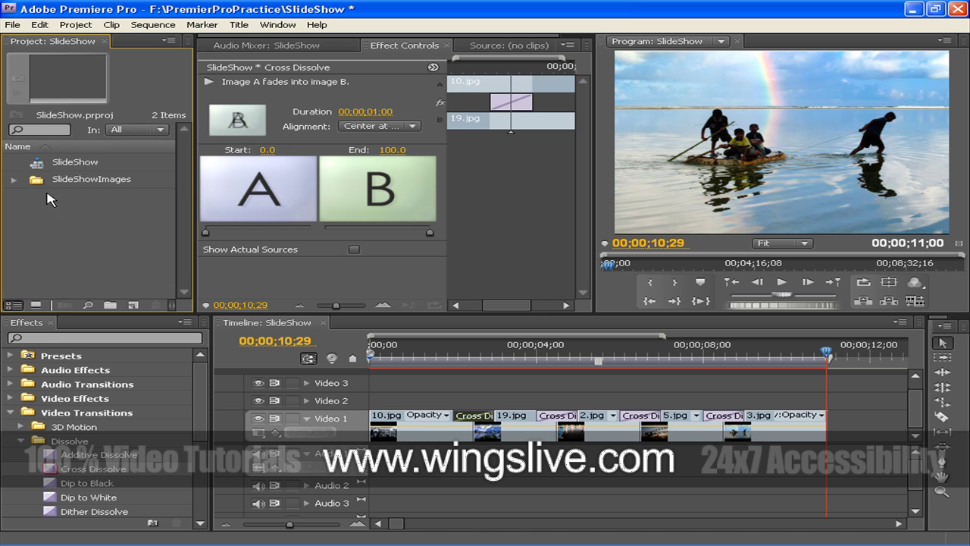
left_click(58, 182)
key("Delete")
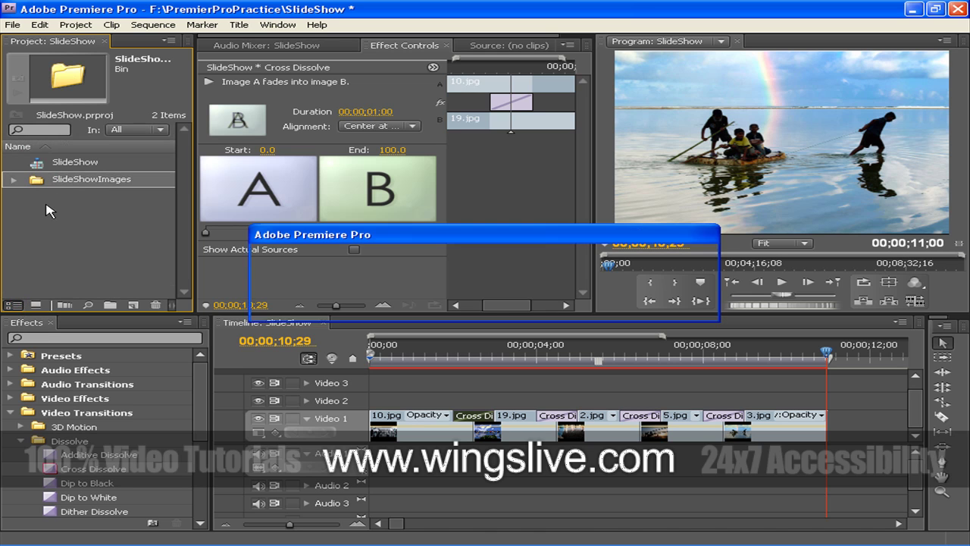
left_click(434, 302)
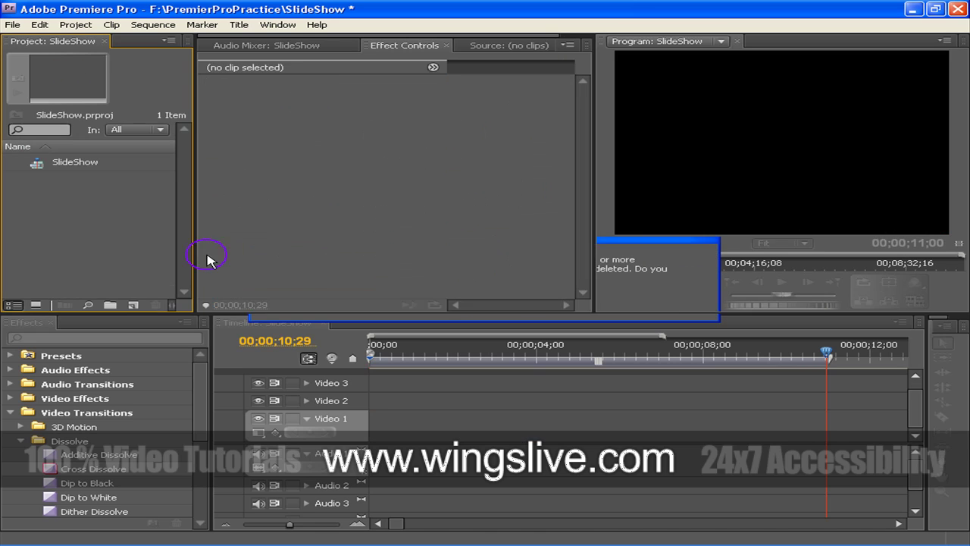
double_click(74, 216)
mouse_move(400, 160)
left_mouse_down()
mouse_move(341, 200)
mouse_move(343, 216)
left_mouse_up()
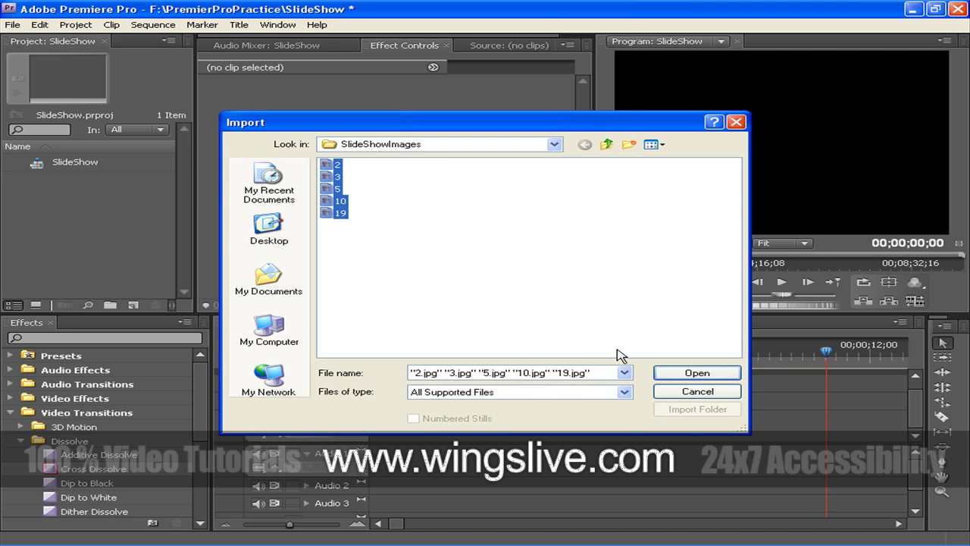